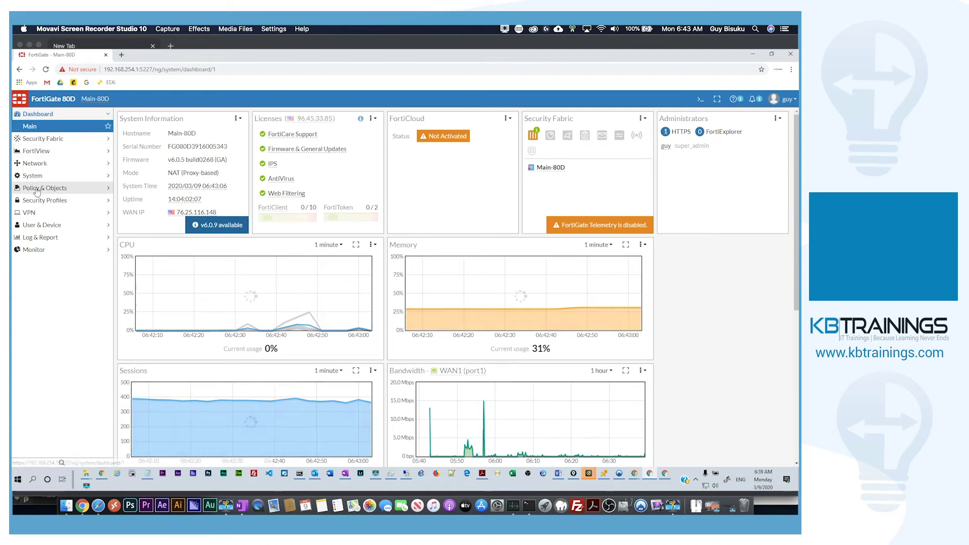
# Step: Start a new virtual IP named "RDP to internal" on the WAN1 (port1) interface
pyautogui.click(36, 188)
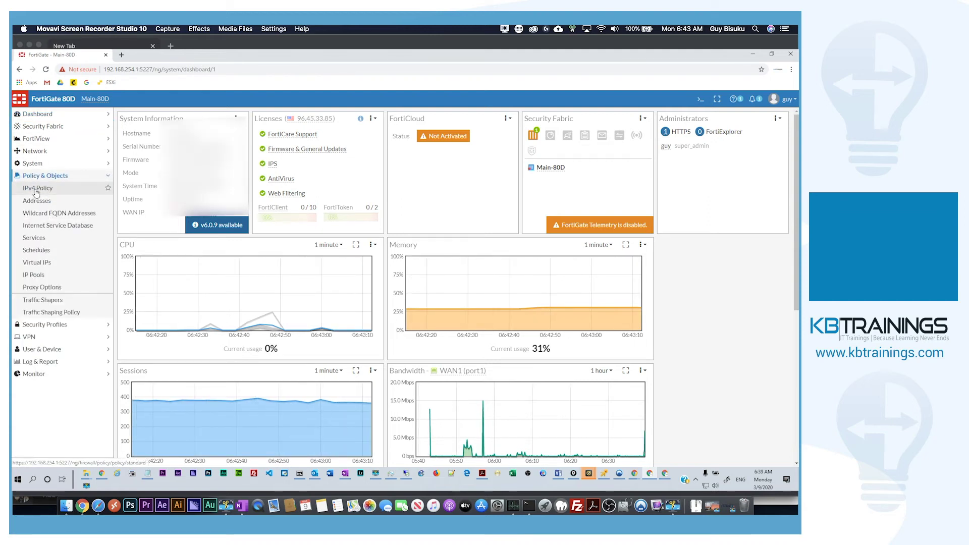
pyautogui.click(43, 267)
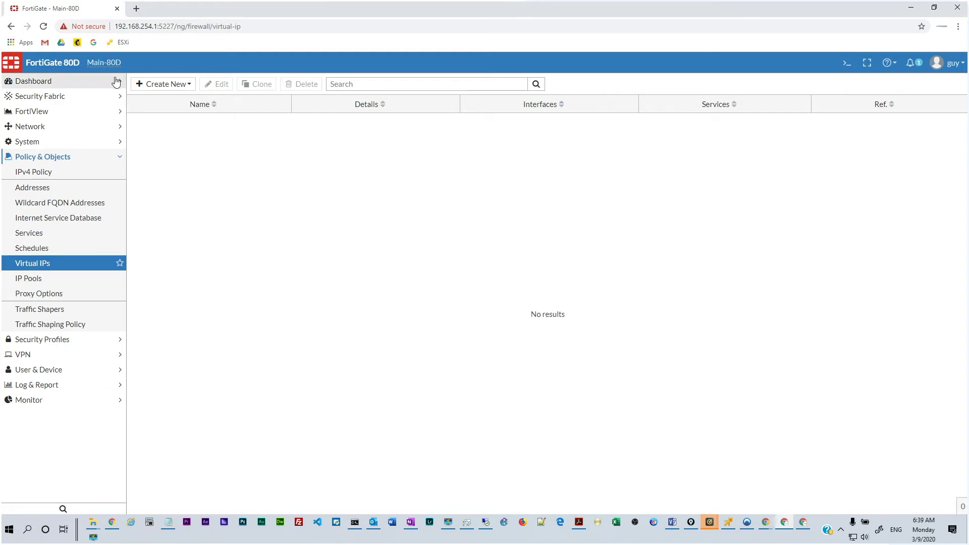
pyautogui.click(151, 90)
pyautogui.click(162, 98)
pyautogui.click(208, 103)
pyautogui.write('RDP ')
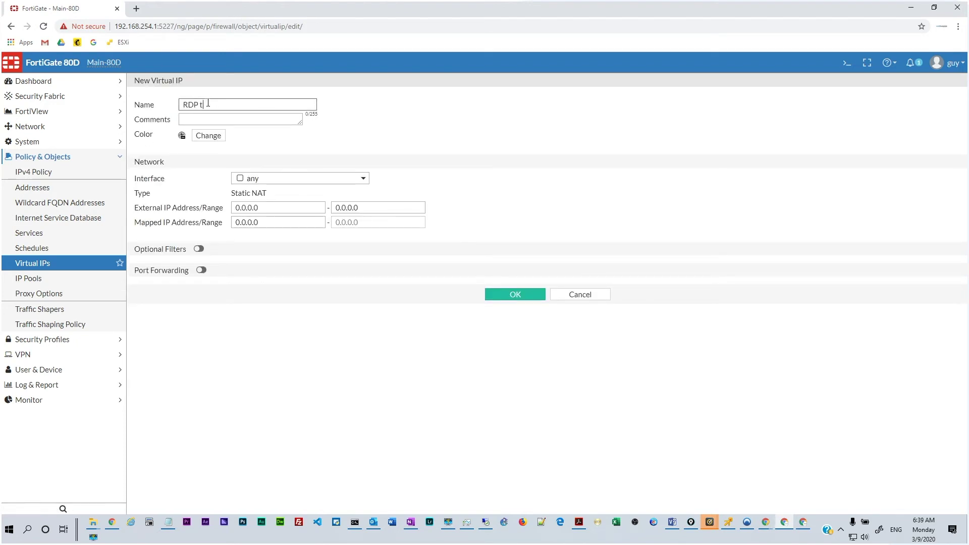
pyautogui.write('to internalk')
pyautogui.press('Tab')
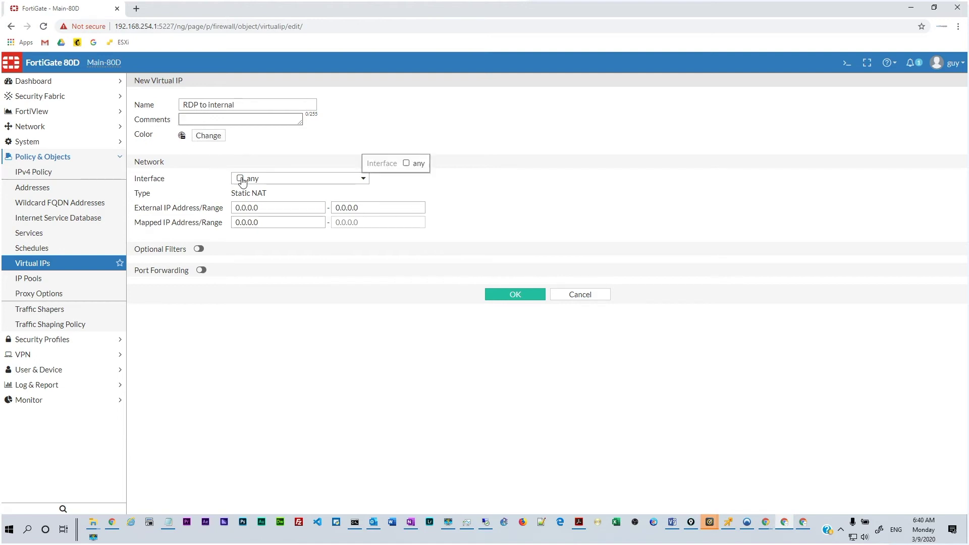
pyautogui.click(239, 181)
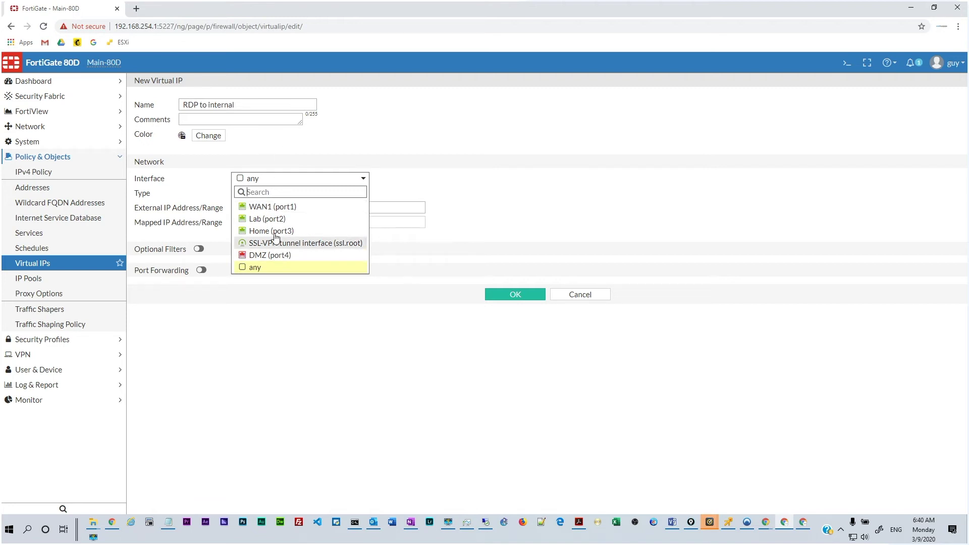
pyautogui.click(278, 207)
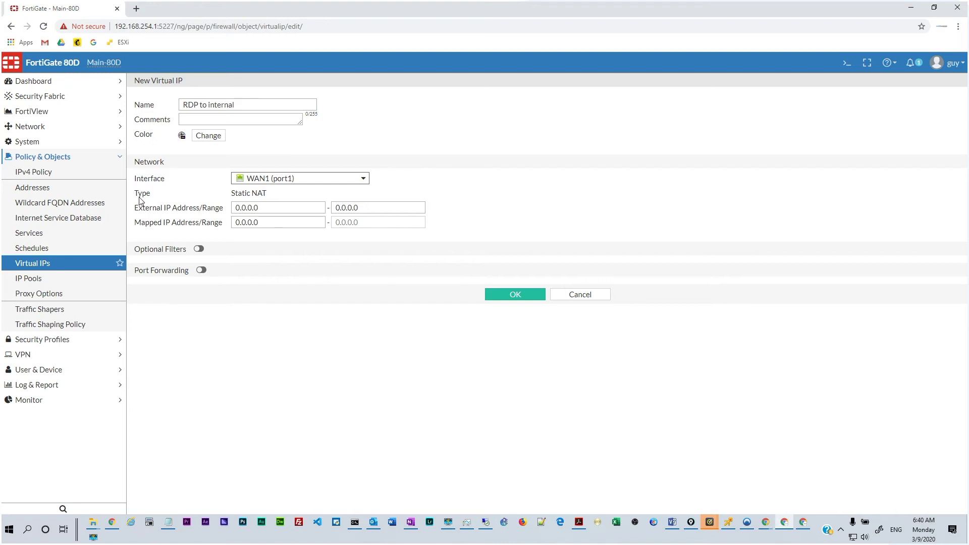
# Step: Enter the public IP address as the virtual IP's external range and map it to 10.0.0.3
pyautogui.doubleClick(262, 207)
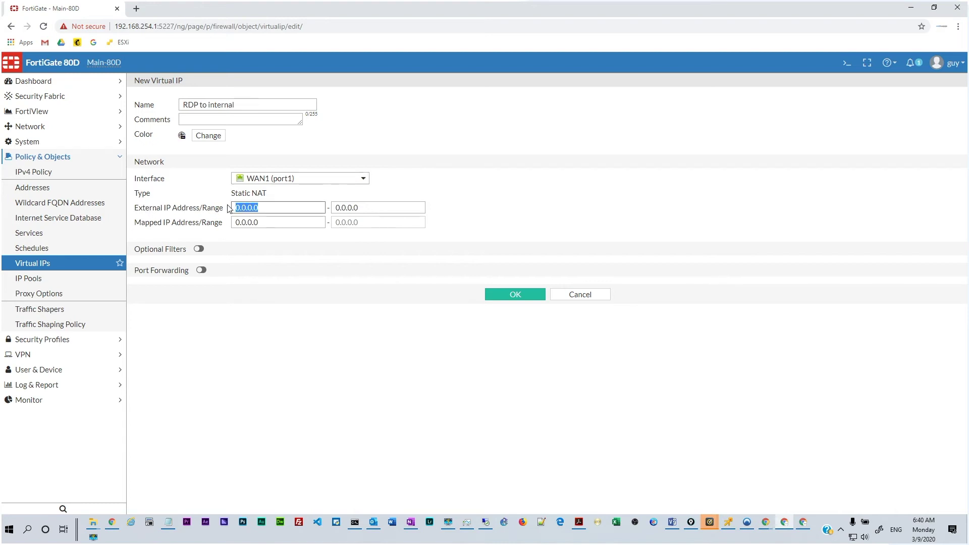
pyautogui.doubleClick(369, 213)
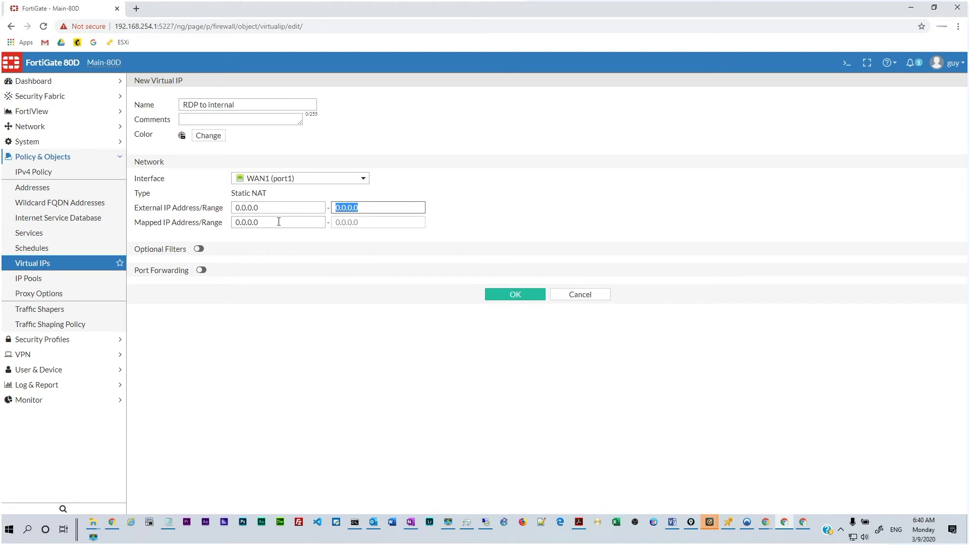
pyautogui.doubleClick(279, 222)
pyautogui.press('Tab')
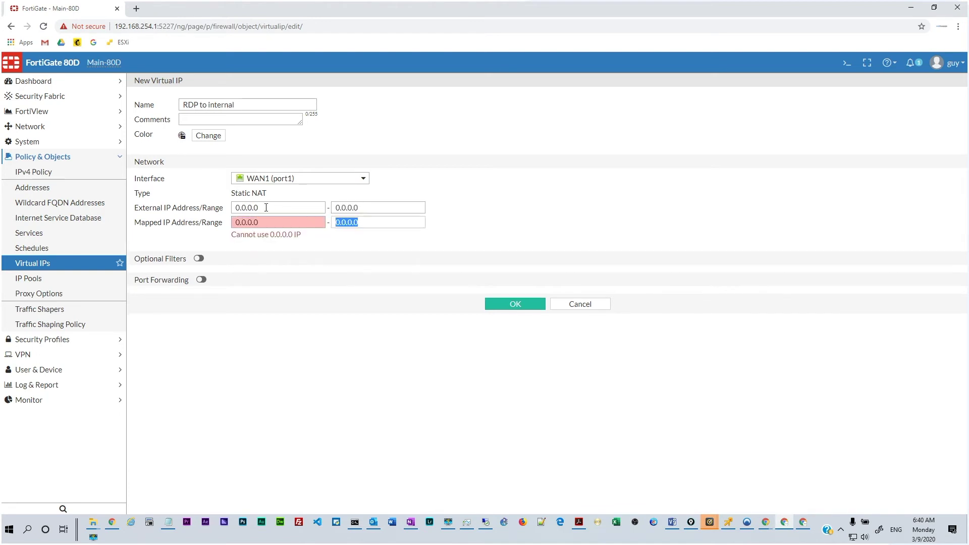
pyautogui.doubleClick(266, 207)
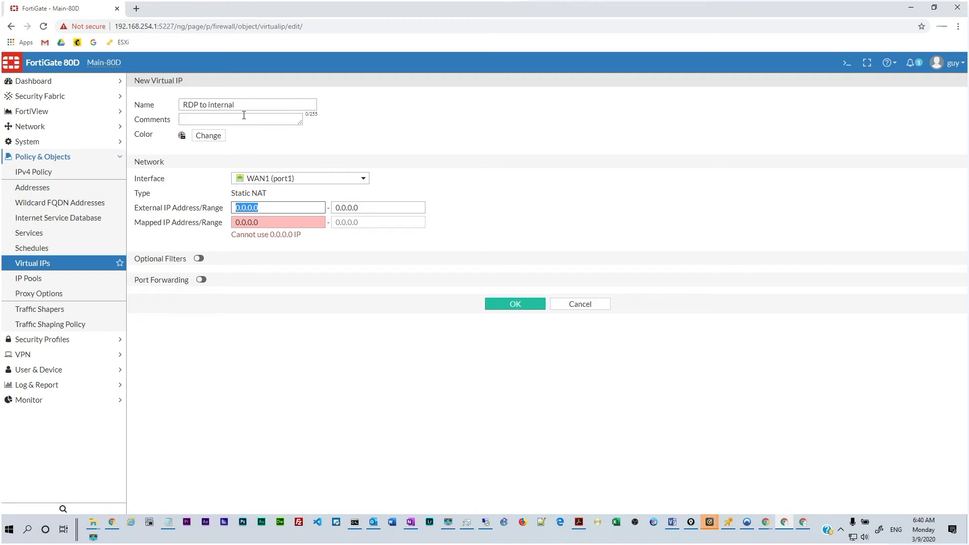
pyautogui.doubleClick(286, 220)
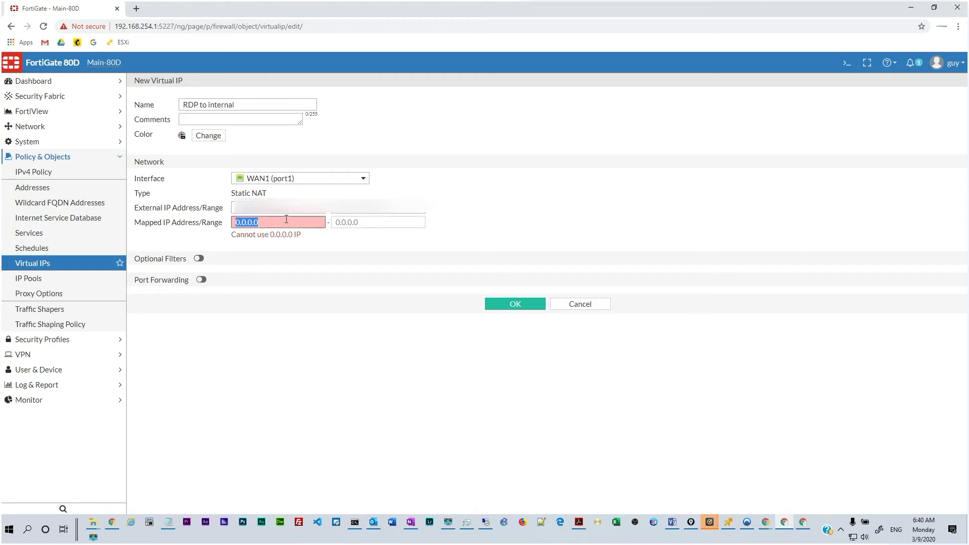
pyautogui.write('10.0.0.3')
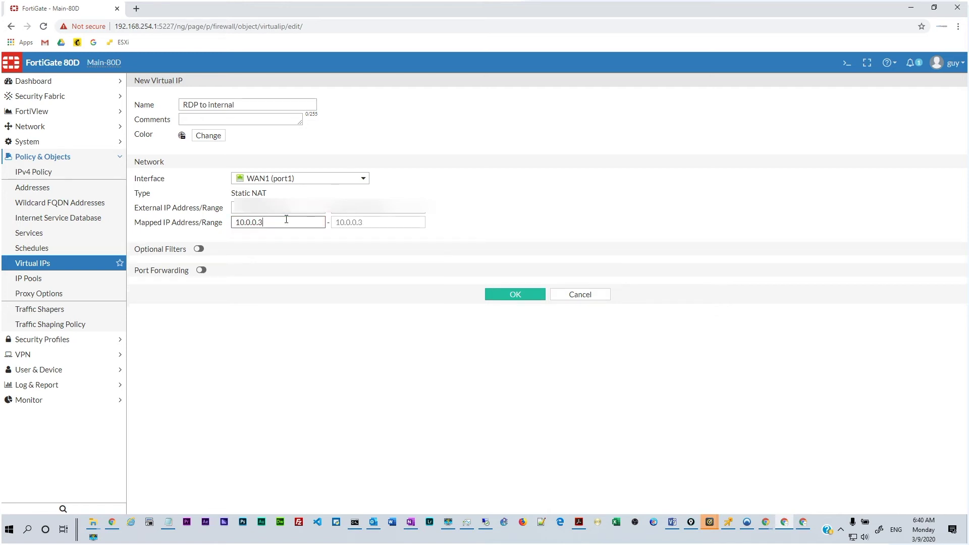
# Step: Switch to Remote Desktop Connection, connect to 10.0.0.3 with the account password, and view the remote session
pyautogui.click(487, 525)
pyautogui.click(512, 216)
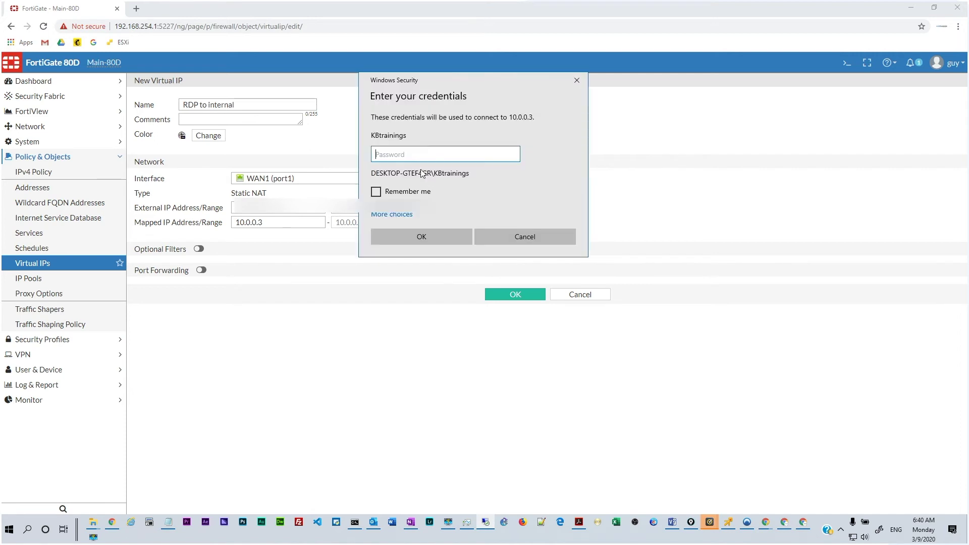
pyautogui.write('*********')
pyautogui.press('Return')
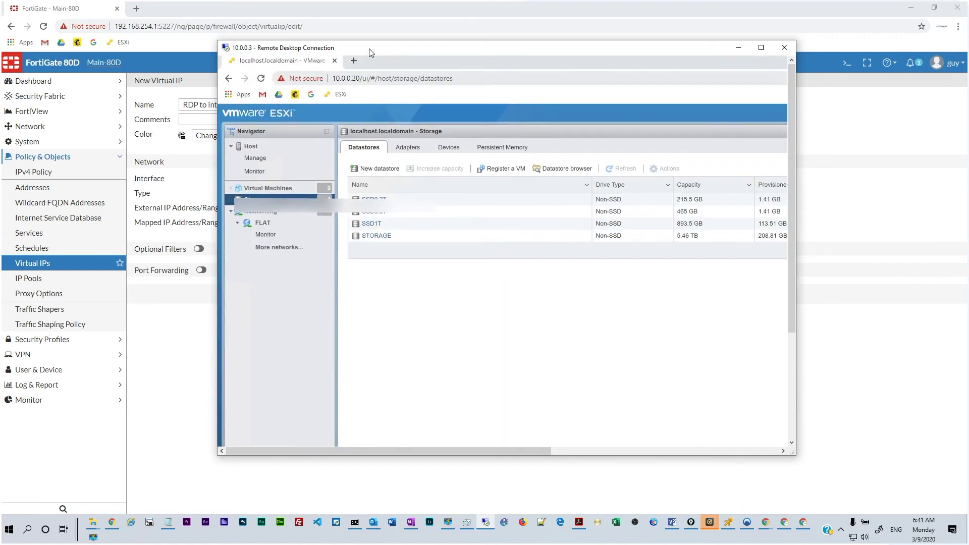
pyautogui.moveTo(368, 54); pyautogui.dragTo(426, 93)
pyautogui.click(940, 107)
pyautogui.hotkey('alt', 'Tab')
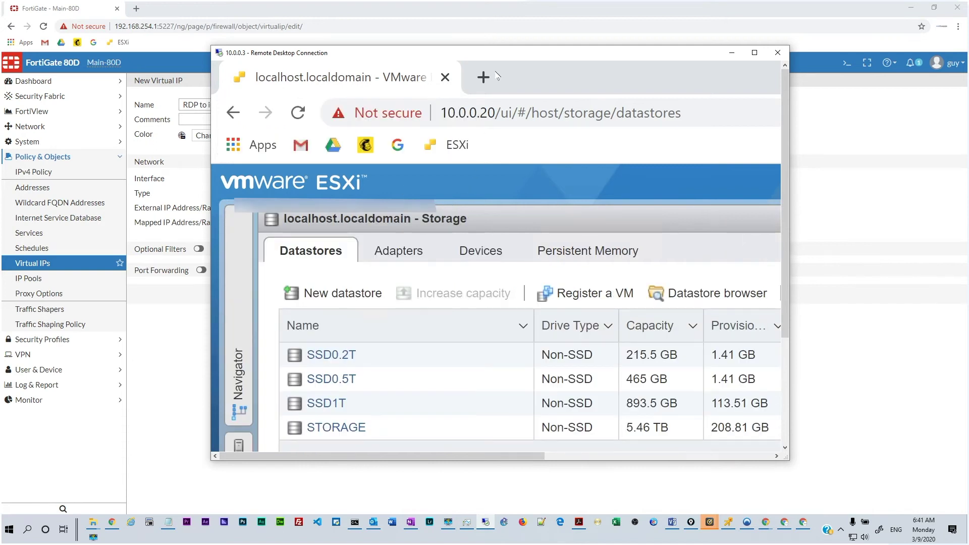
pyautogui.moveTo(509, 59); pyautogui.dragTo(506, 82)
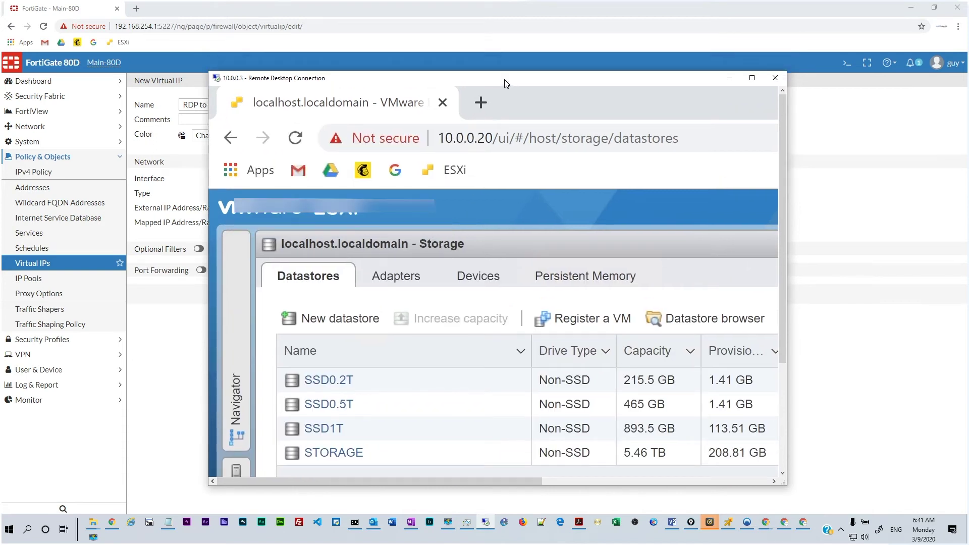
# Step: Back in FortiGate, enable TCP port forwarding from external service port 666 to port 3389 and save the virtual IP
pyautogui.click(201, 274)
pyautogui.click(202, 272)
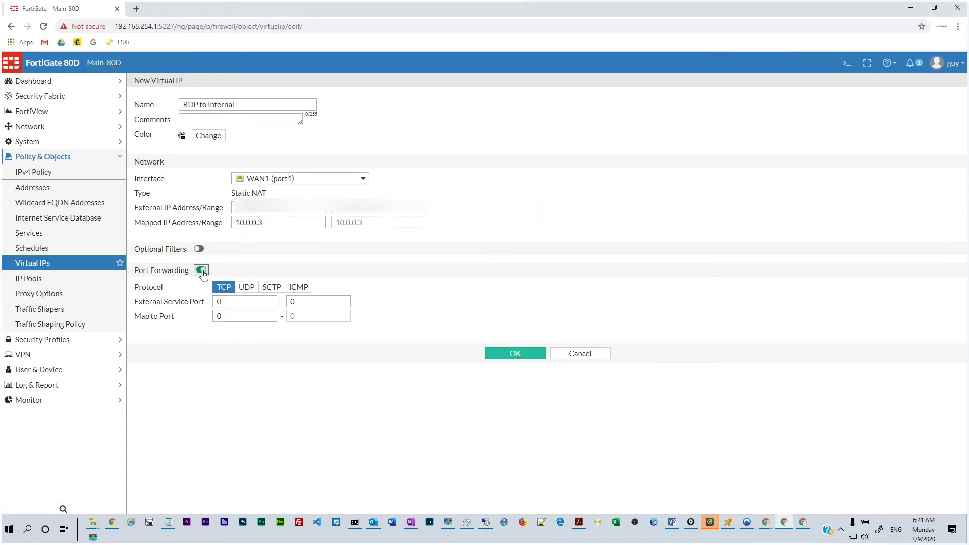
pyautogui.click(230, 301)
pyautogui.write('666')
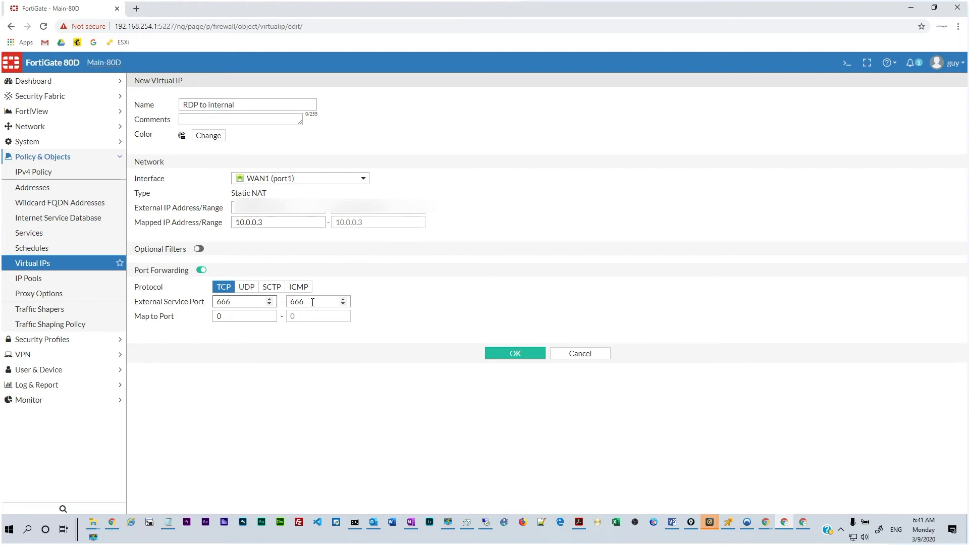
pyautogui.click(222, 316)
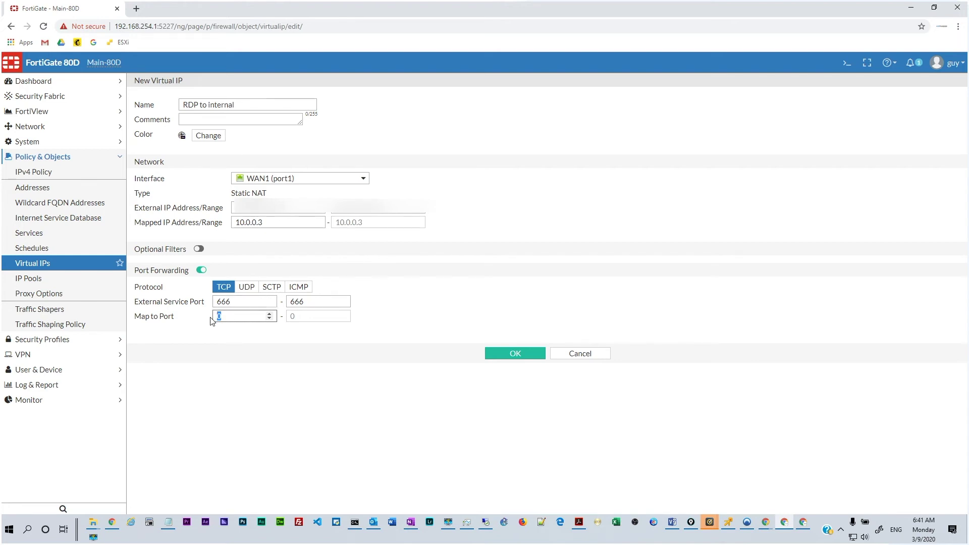
pyautogui.write('3389')
pyautogui.click(506, 357)
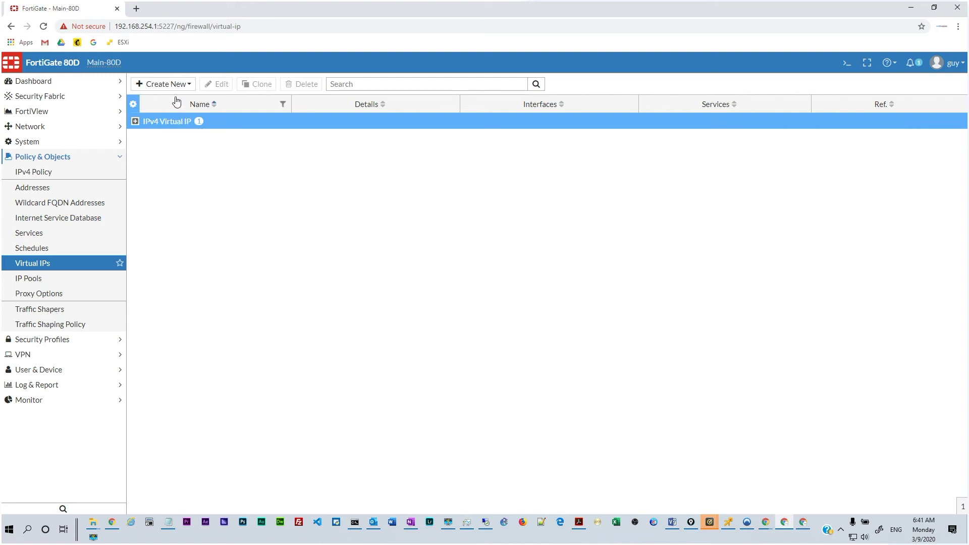
# Step: Create a virtual IP group named RDP on WAN1 (port1) with "RDP to internal" as its member
pyautogui.click(171, 85)
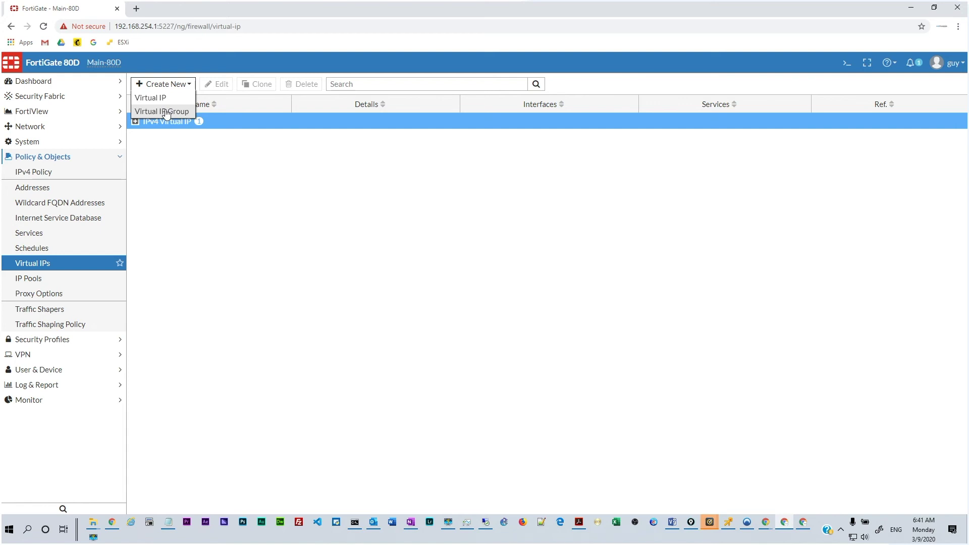
pyautogui.click(166, 112)
pyautogui.click(194, 103)
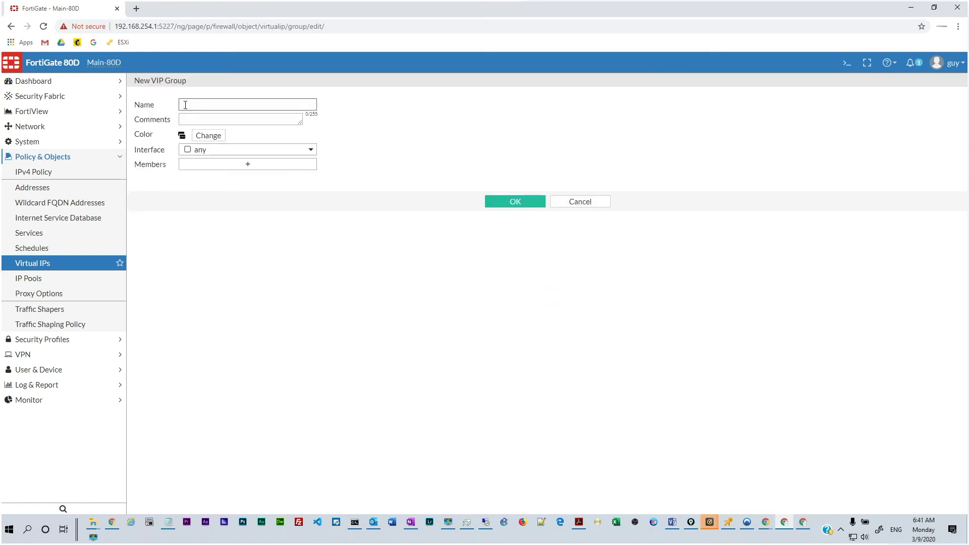
pyautogui.write('RDP')
pyautogui.click(228, 149)
pyautogui.click(223, 181)
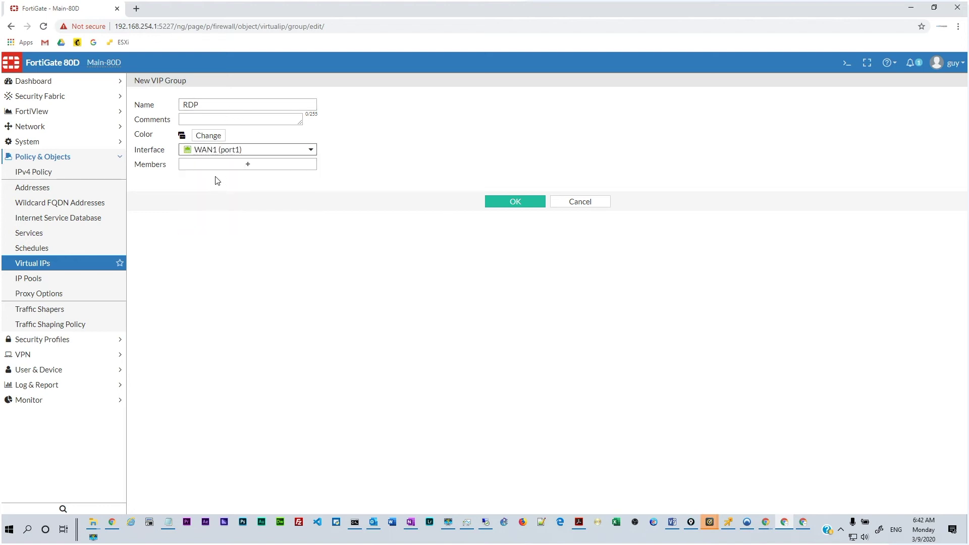
pyautogui.click(217, 166)
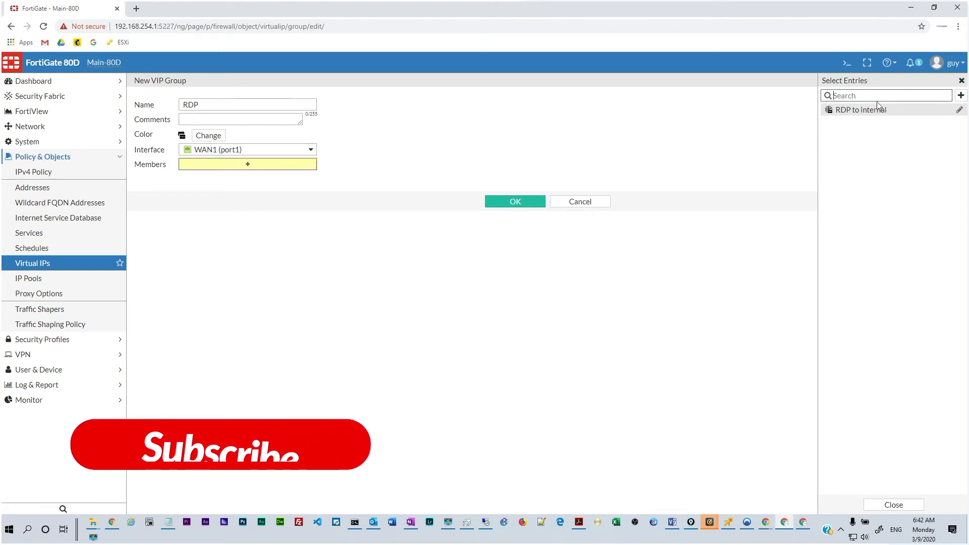
pyautogui.click(858, 114)
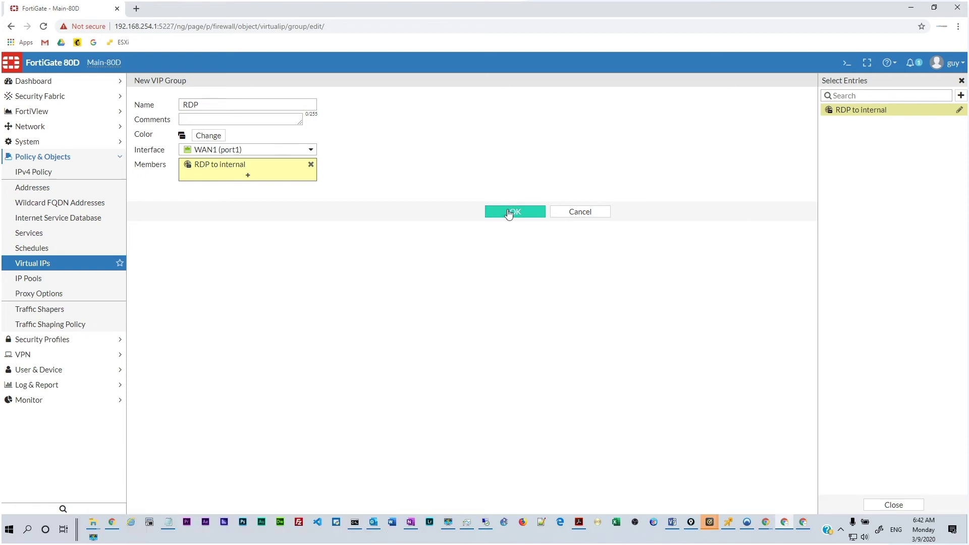
pyautogui.click(508, 212)
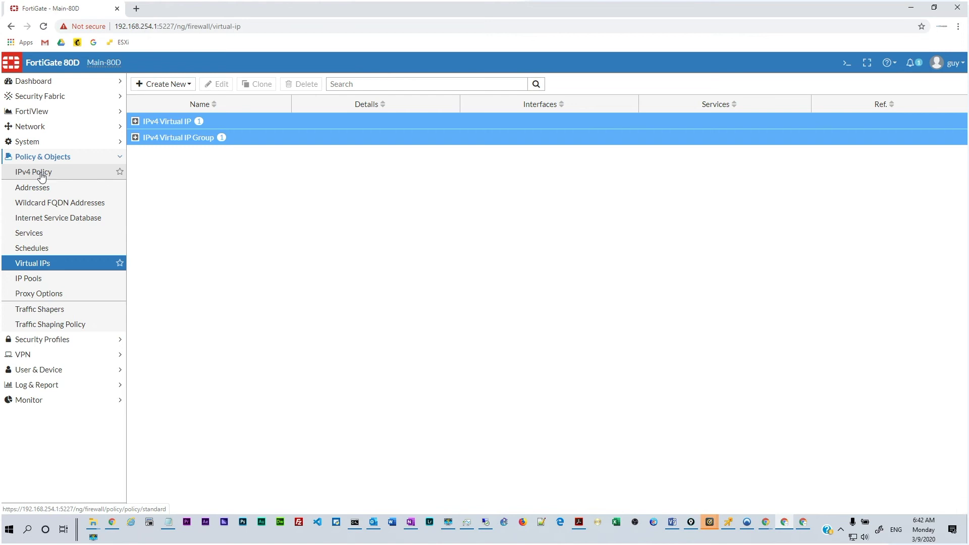
# Step: Start a new IPv4 policy named "Port Forwarding" with incoming interface WAN1 (port1) and outgoing interface Lab (port2)
pyautogui.click(42, 175)
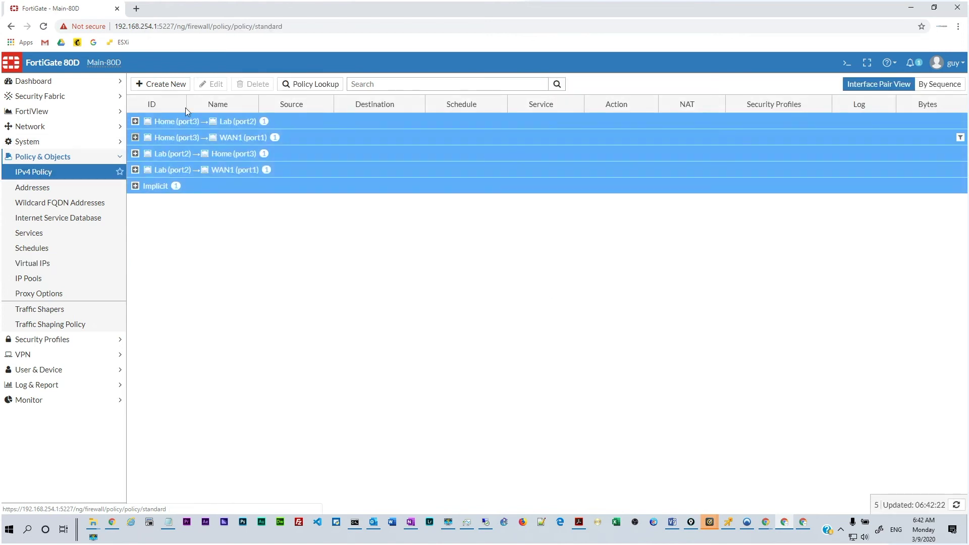
pyautogui.click(167, 86)
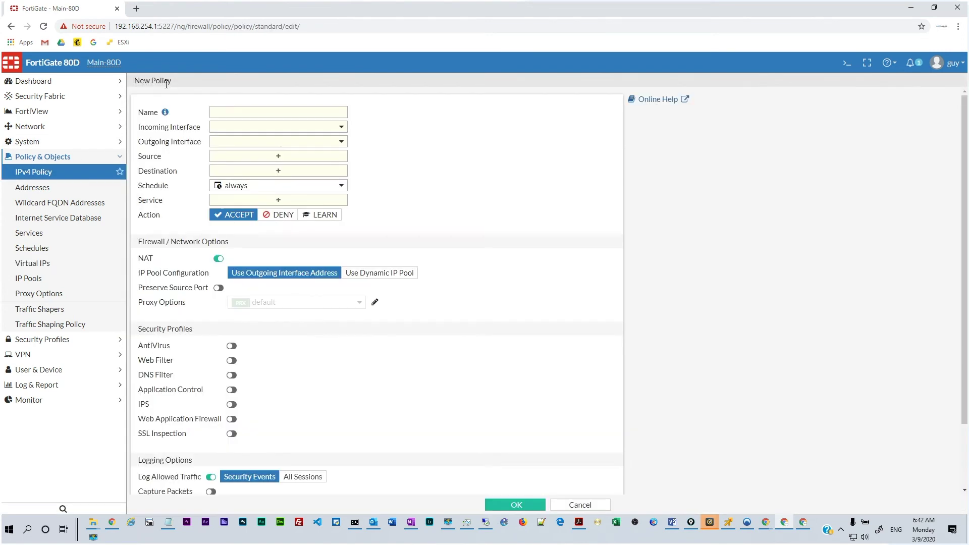
pyautogui.click(226, 112)
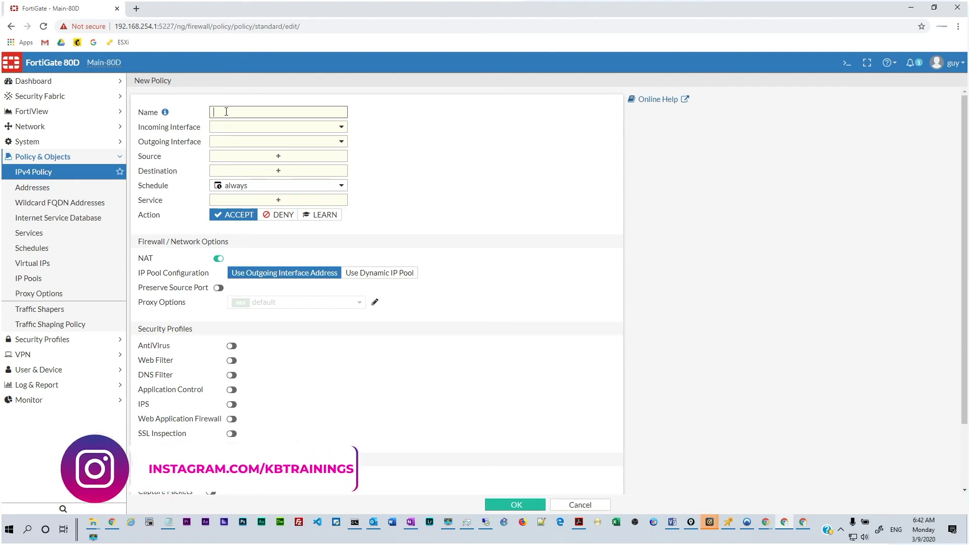
pyautogui.write('Port Forwarding')
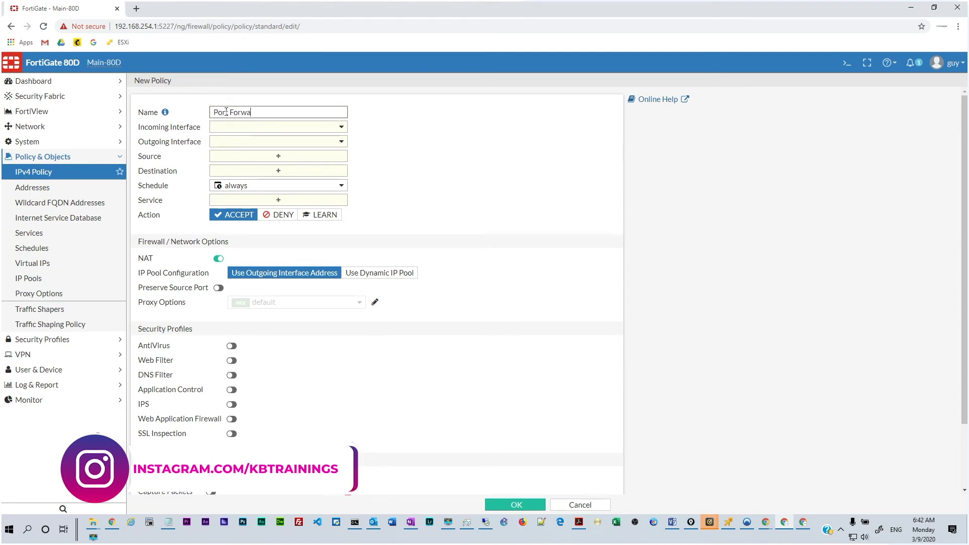
pyautogui.click(269, 126)
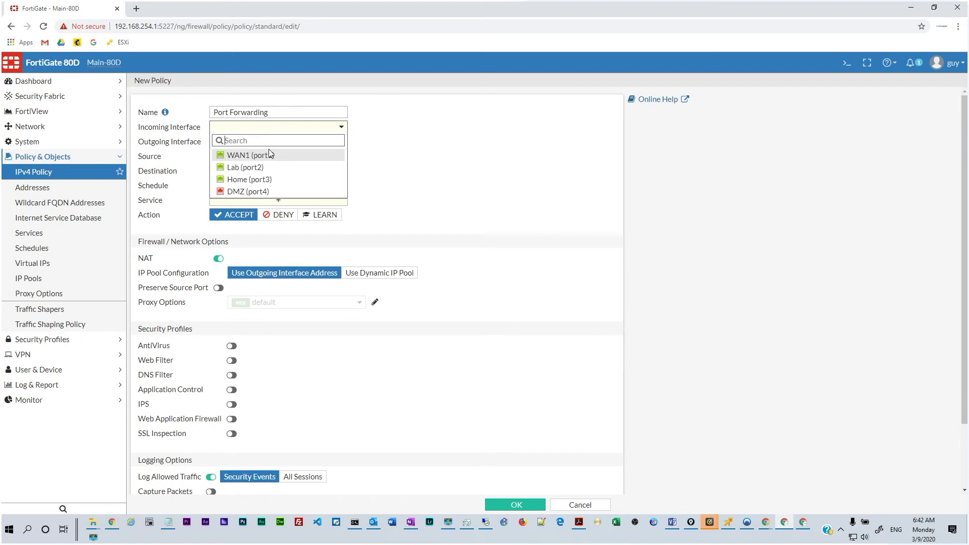
pyautogui.click(268, 155)
pyautogui.click(268, 146)
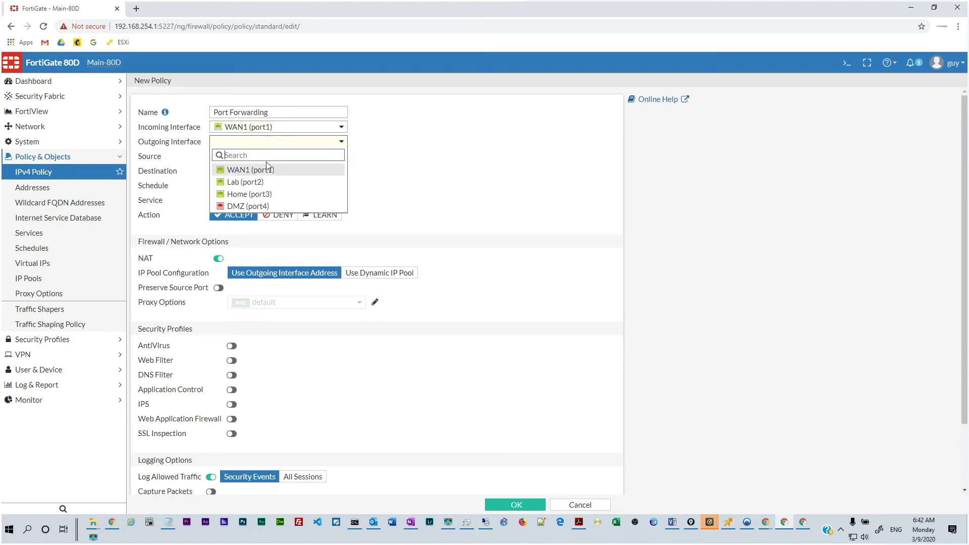
pyautogui.click(266, 180)
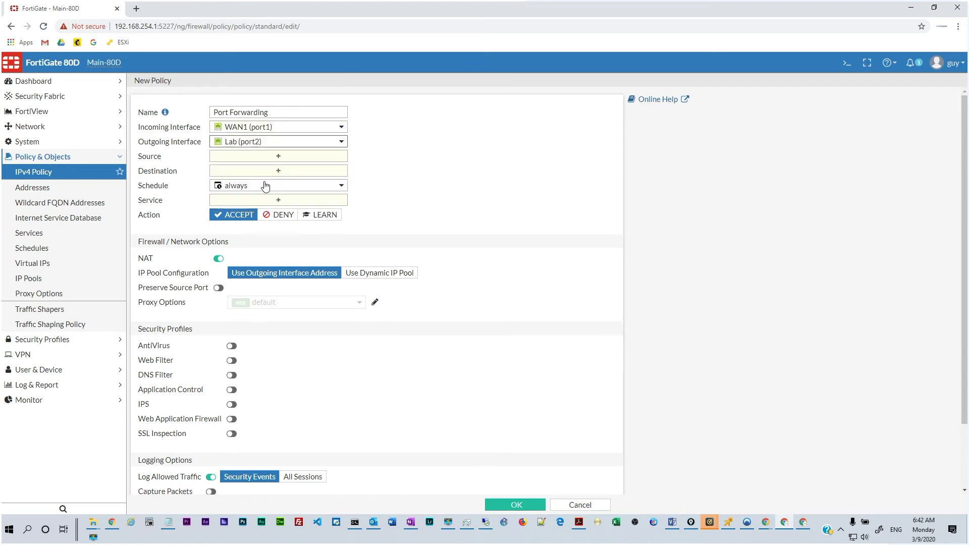
# Step: Set the policy's source to all and its destination to the RDP virtual IP group
pyautogui.click(271, 157)
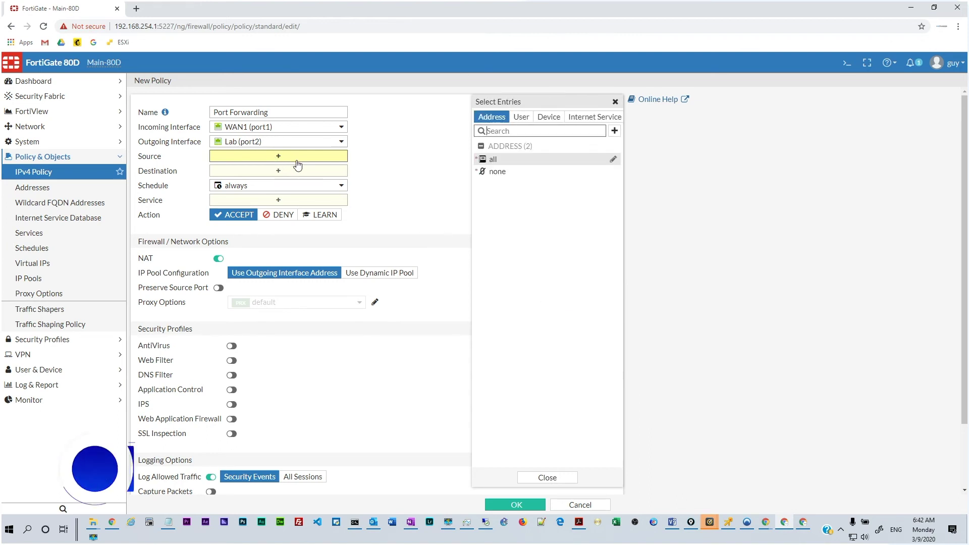
pyautogui.moveTo(493, 166)
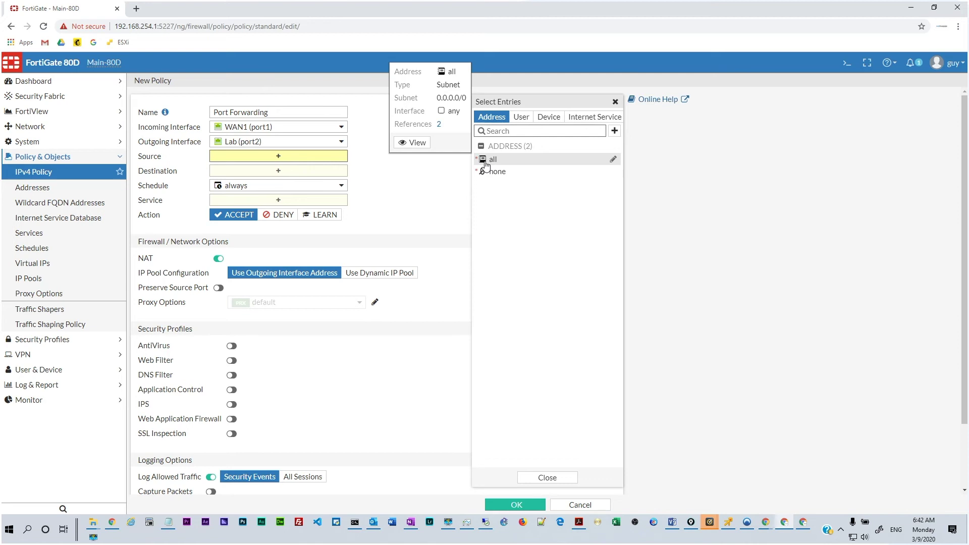
pyautogui.click(486, 163)
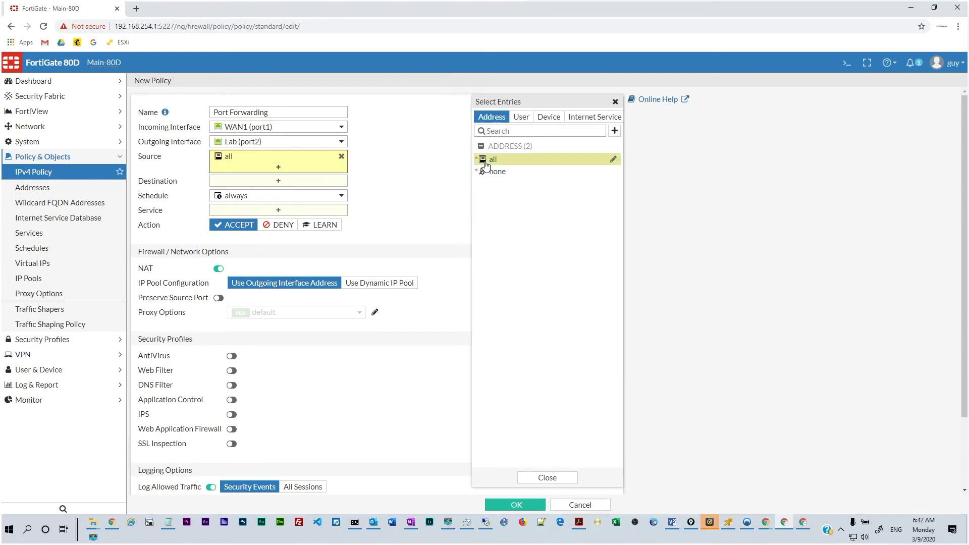
pyautogui.click(290, 186)
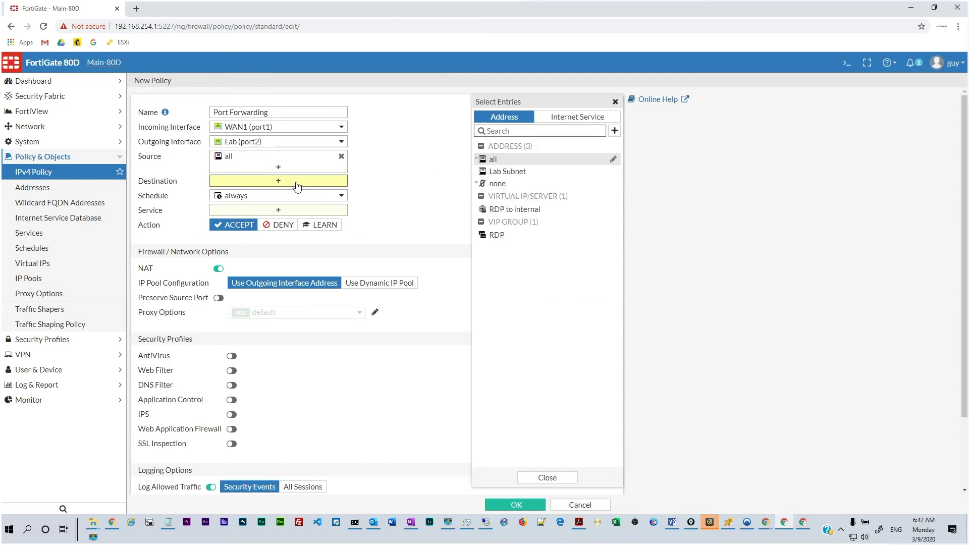
pyautogui.click(496, 236)
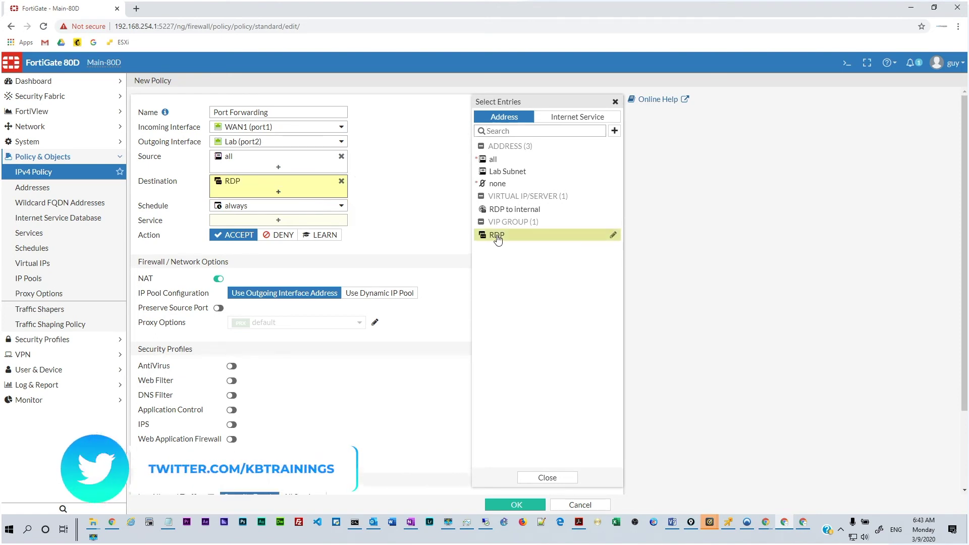
pyautogui.click(390, 214)
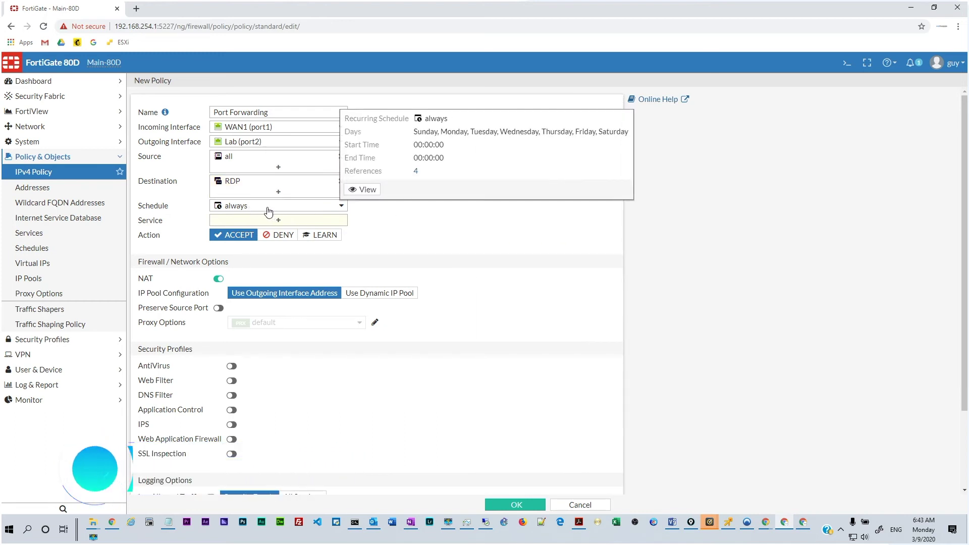
# Step: Allow the ALL service in the policy, save it, and expand the WAN1 (port1) to Lab (port2) policy group
pyautogui.click(272, 225)
pyautogui.click(272, 226)
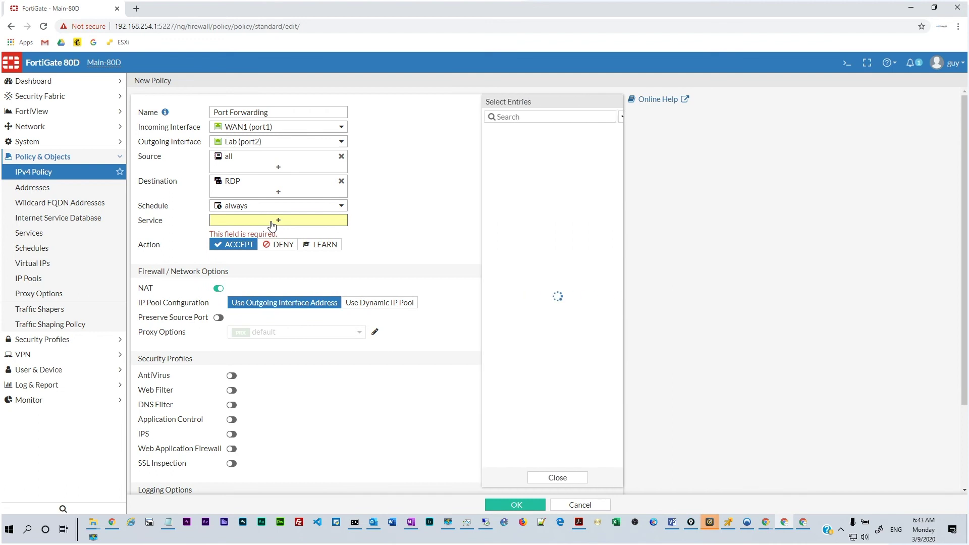
pyautogui.moveTo(503, 164)
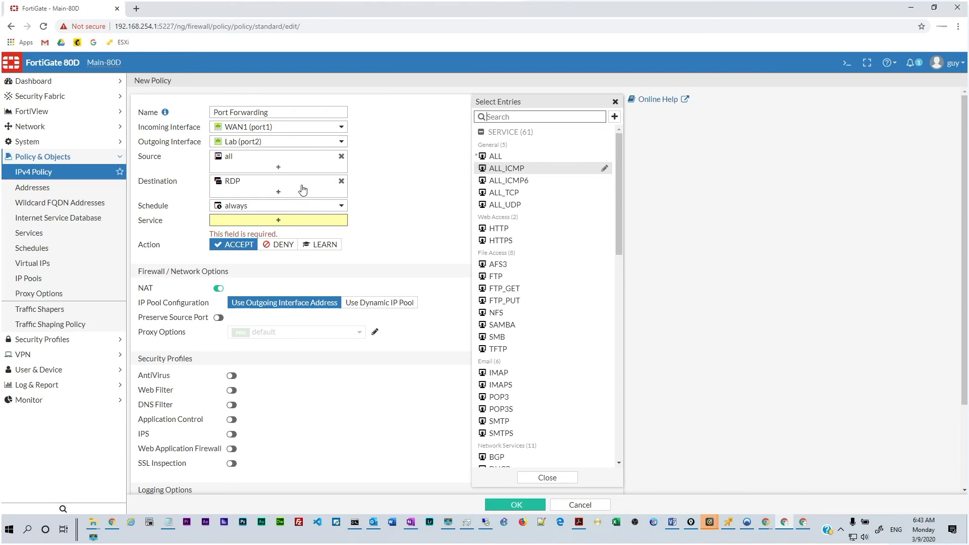
pyautogui.click(512, 156)
pyautogui.click(420, 197)
pyautogui.scroll(-3, 494, 296)
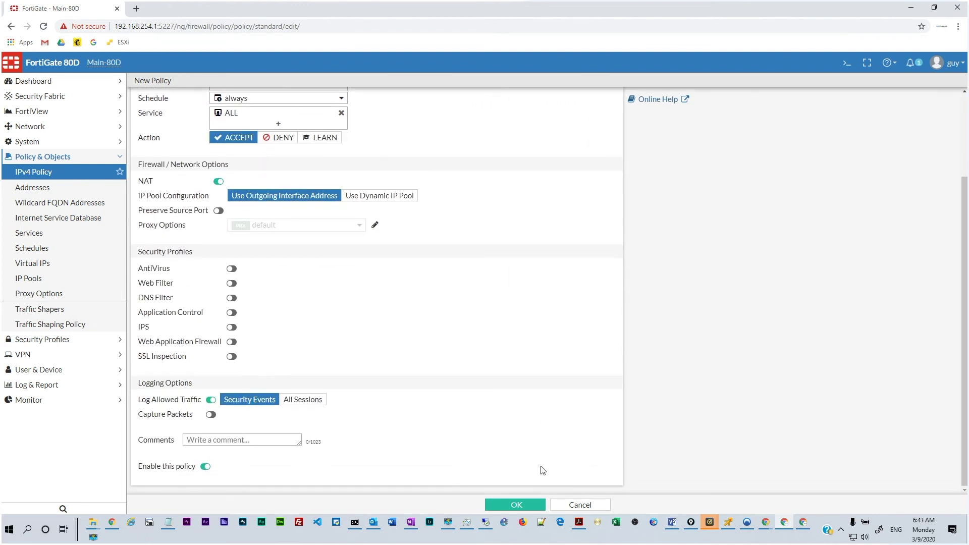
pyautogui.click(527, 505)
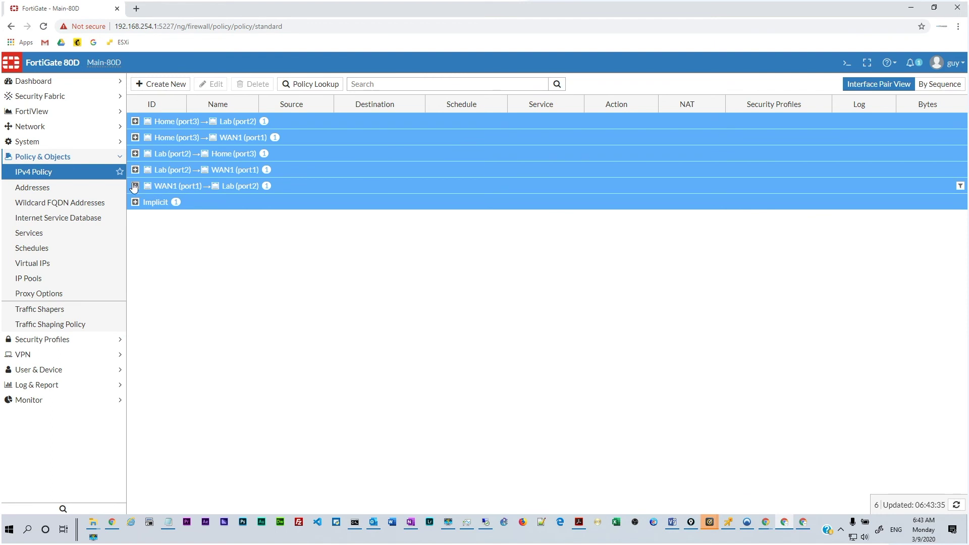
pyautogui.click(135, 185)
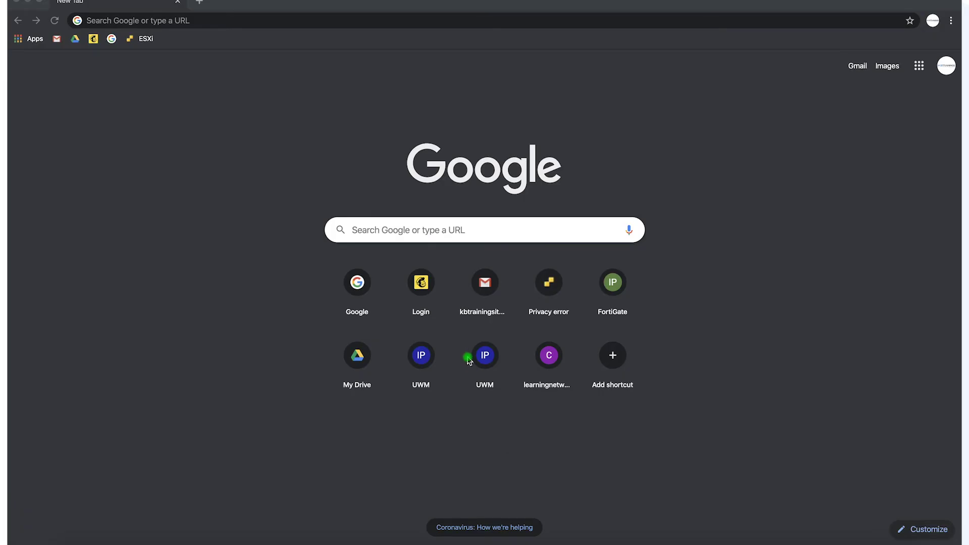
# Step: Switch to Microsoft Remote Desktop and start a new PC entry for kbtrainings.bisuku.net with the KBtrainings user account
pyautogui.moveTo(283, 543)
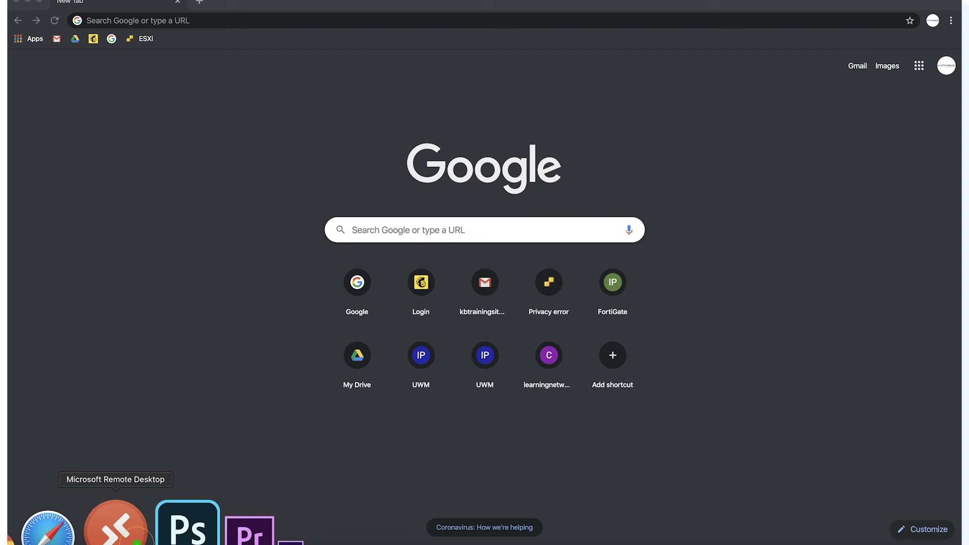
pyautogui.click(115, 525)
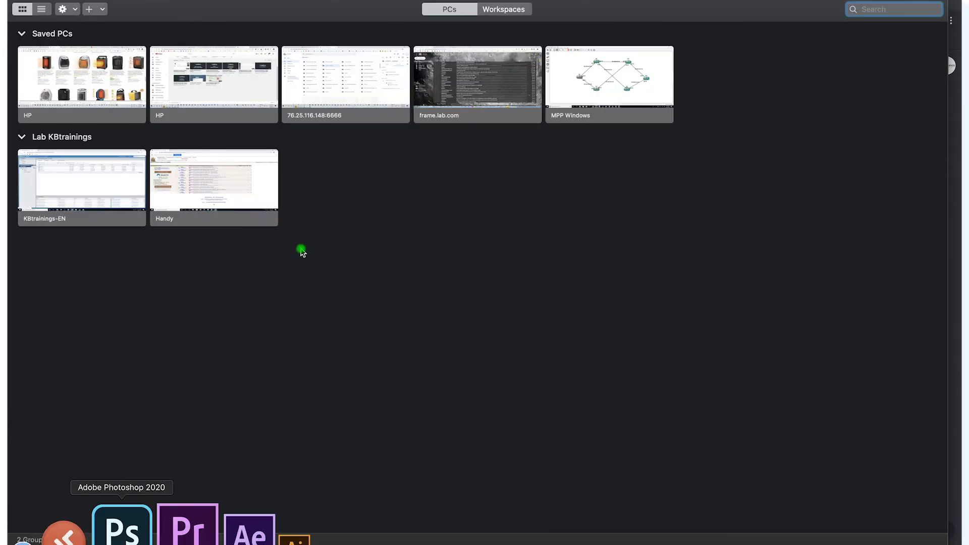
pyautogui.click(21, 33)
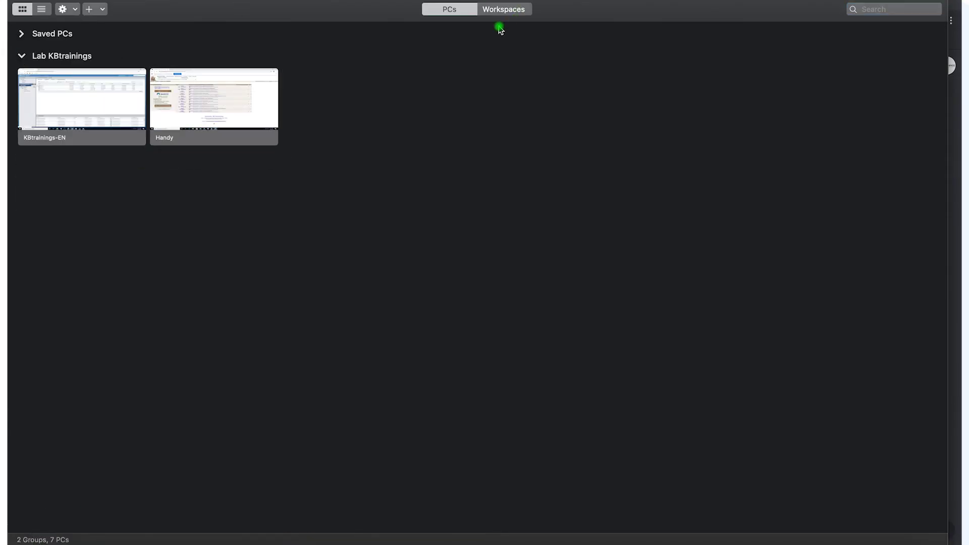
pyautogui.click(89, 9)
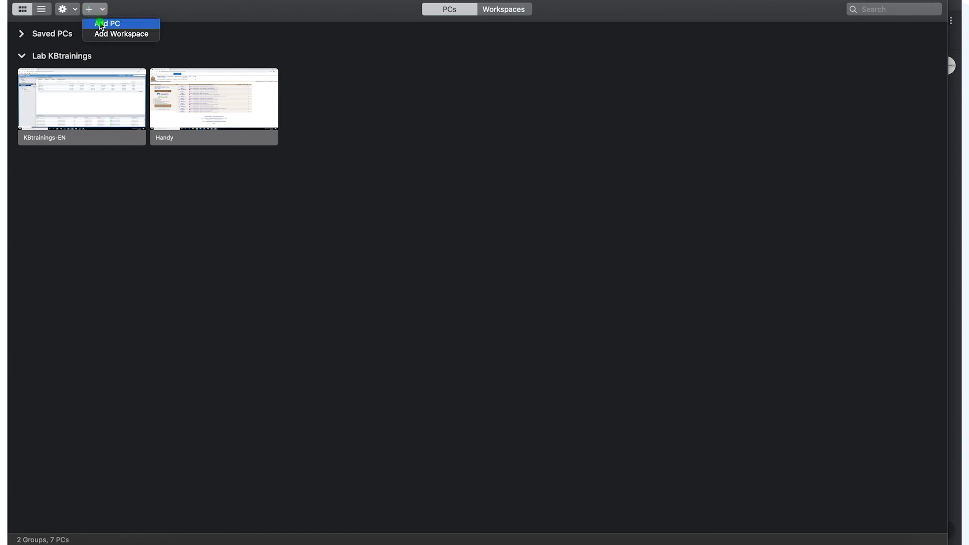
pyautogui.click(100, 24)
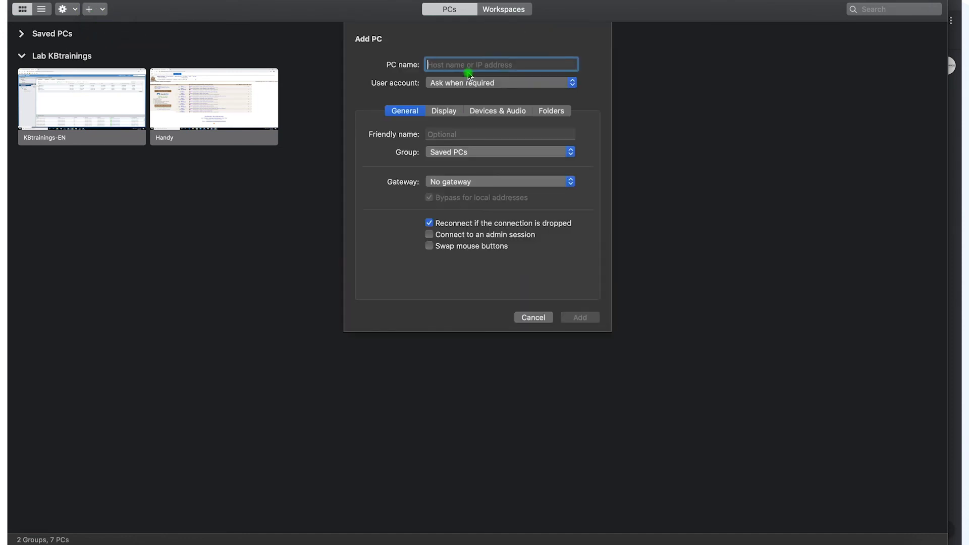
pyautogui.write('kbtrainings')
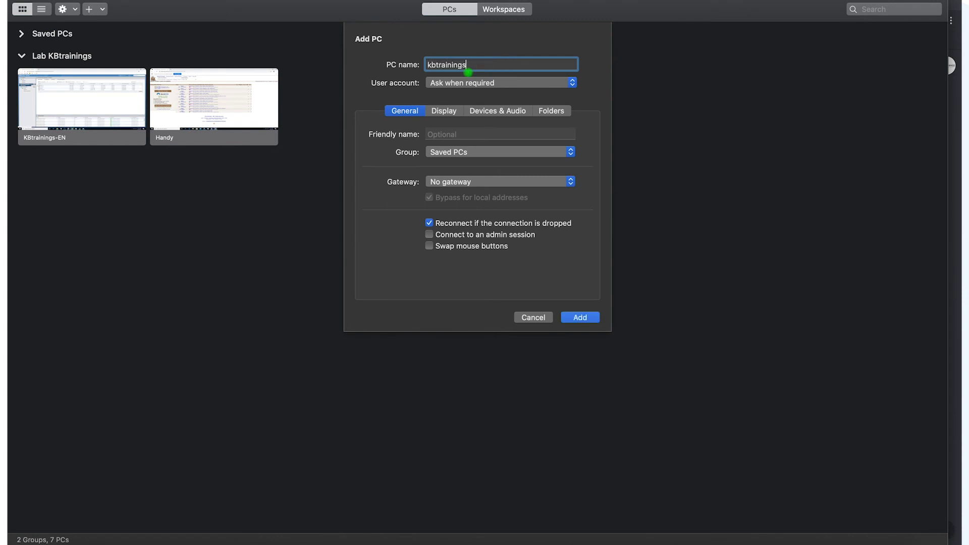
pyautogui.write('.bisuku.net')
pyautogui.moveTo(627, 542)
pyautogui.click(494, 84)
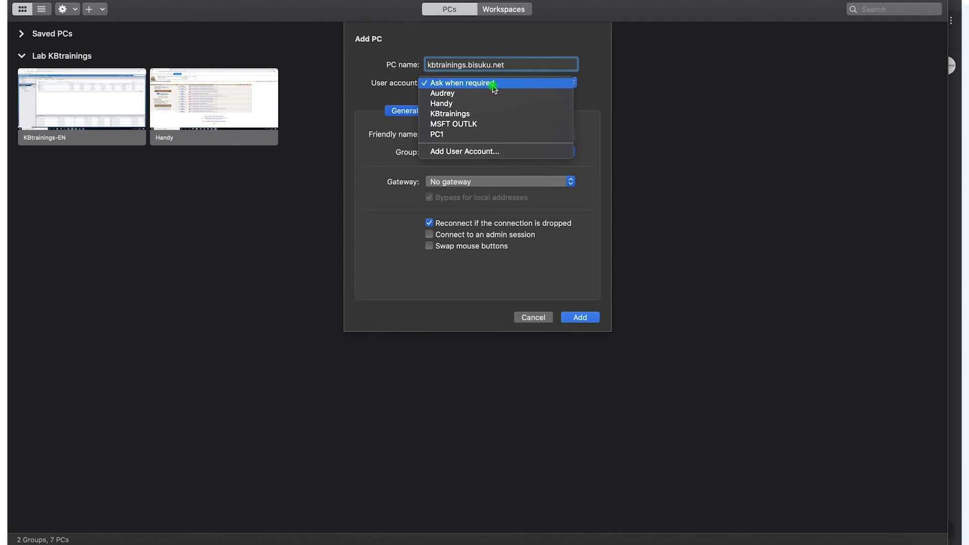
pyautogui.click(470, 115)
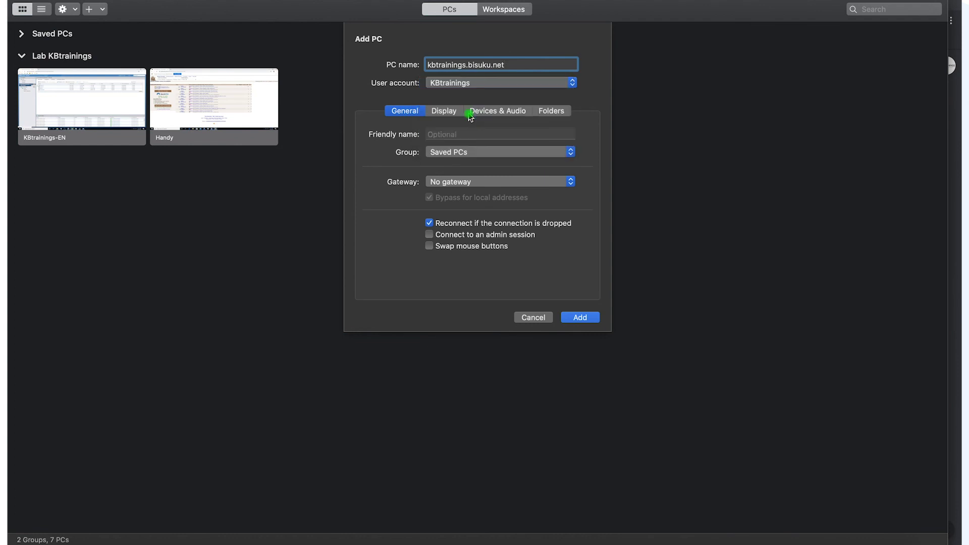
# Step: Give the PC entry the friendly name "External RDP Test" and assign it to the Lab KBtrainings group
pyautogui.click(455, 134)
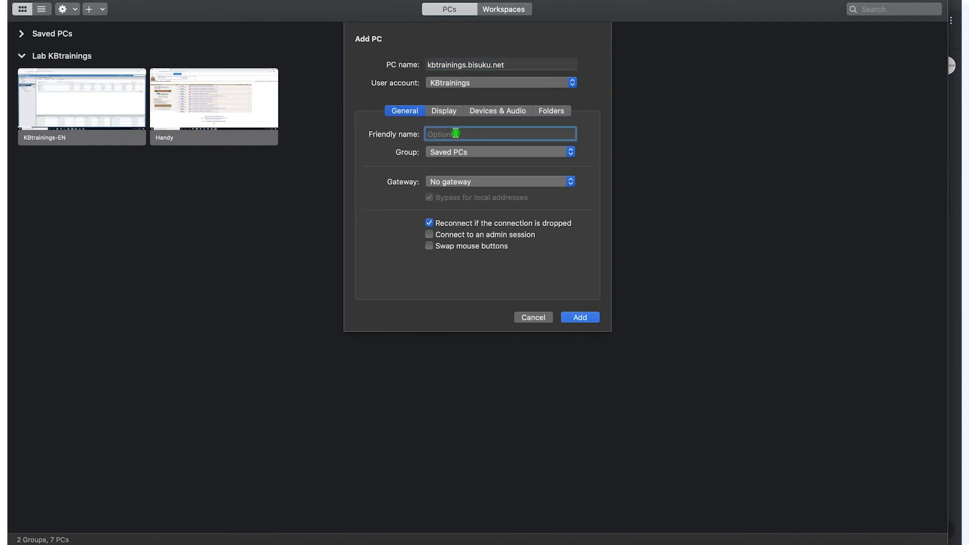
pyautogui.write('E')
pyautogui.write('xternal')
pyautogui.write(' RD')
pyautogui.write('P TEs')
pyautogui.write('est')
# Step: Append port :666 to the PC name kbtrainings.bisuku.net and add the PC
pyautogui.click(510, 64)
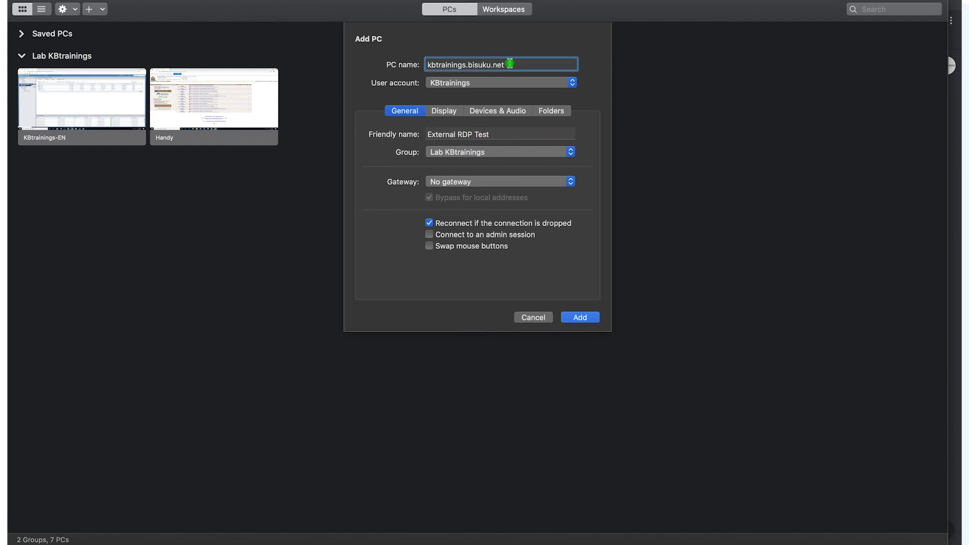
pyautogui.write(':666')
pyautogui.click(513, 64)
pyautogui.doubleClick(514, 64)
pyautogui.click(580, 318)
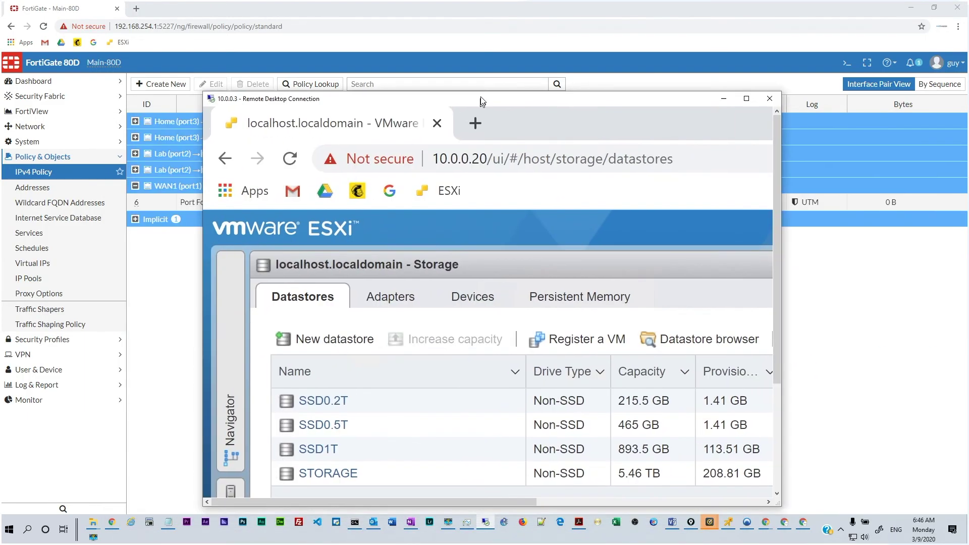
# Step: Connect to the External RDP Test PC from the external machine and continue past the certificate warning
pyautogui.moveTo(481, 101); pyautogui.dragTo(481, 80)
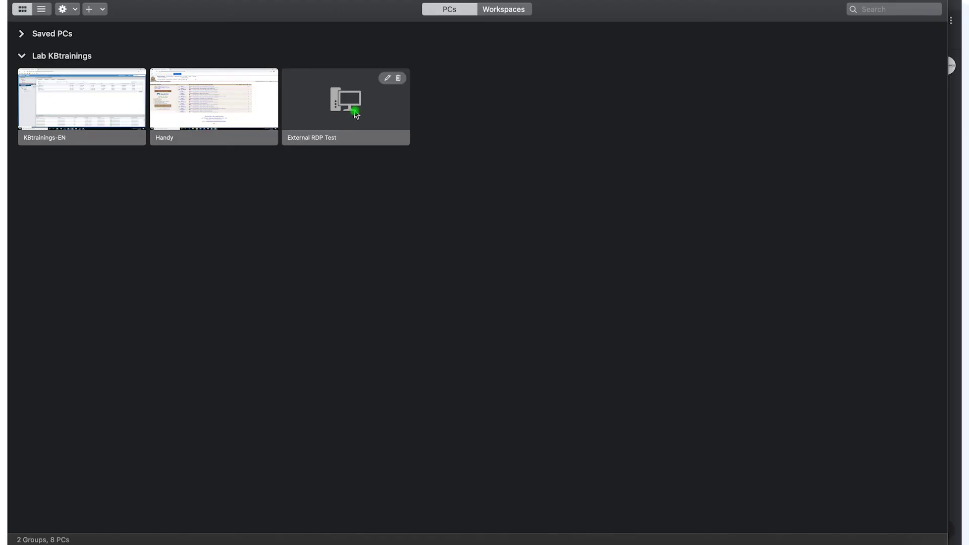
pyautogui.doubleClick(354, 115)
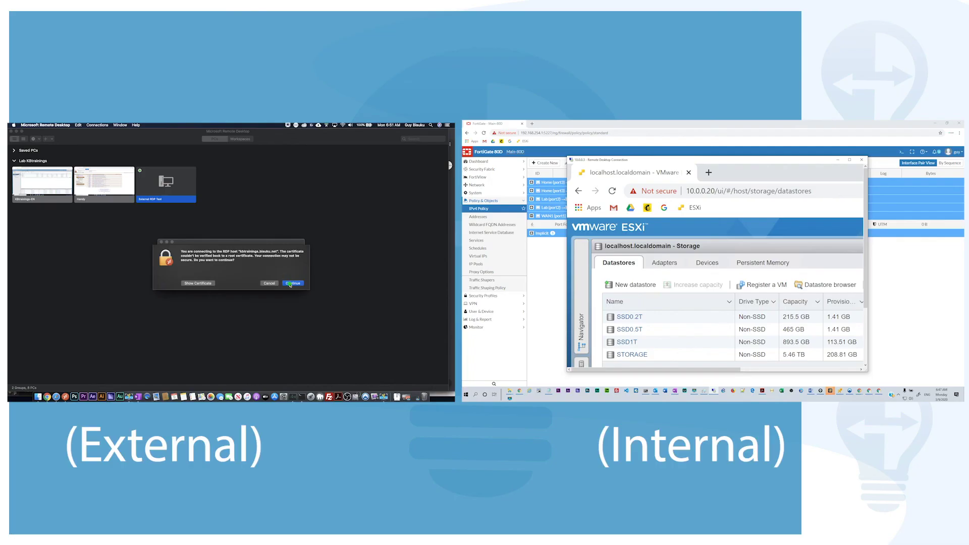
pyautogui.click(290, 284)
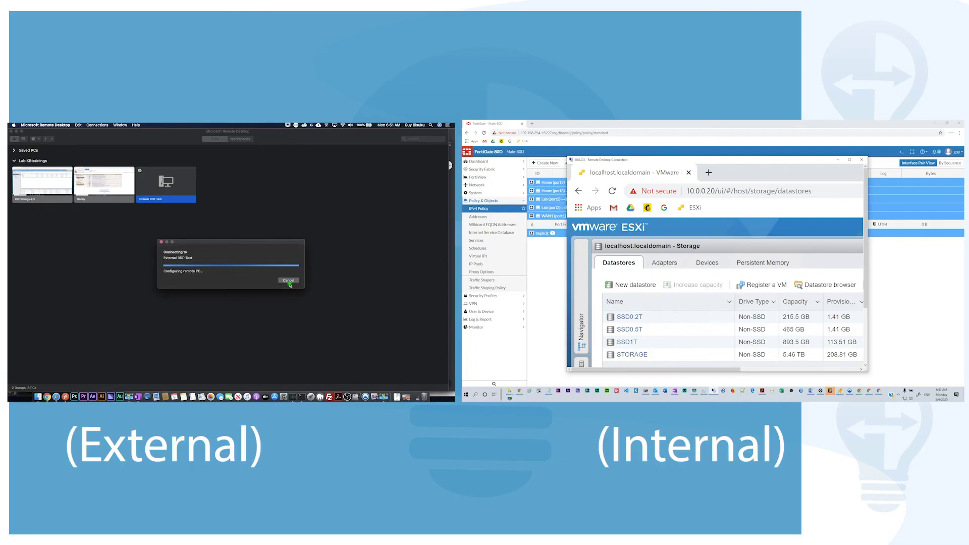